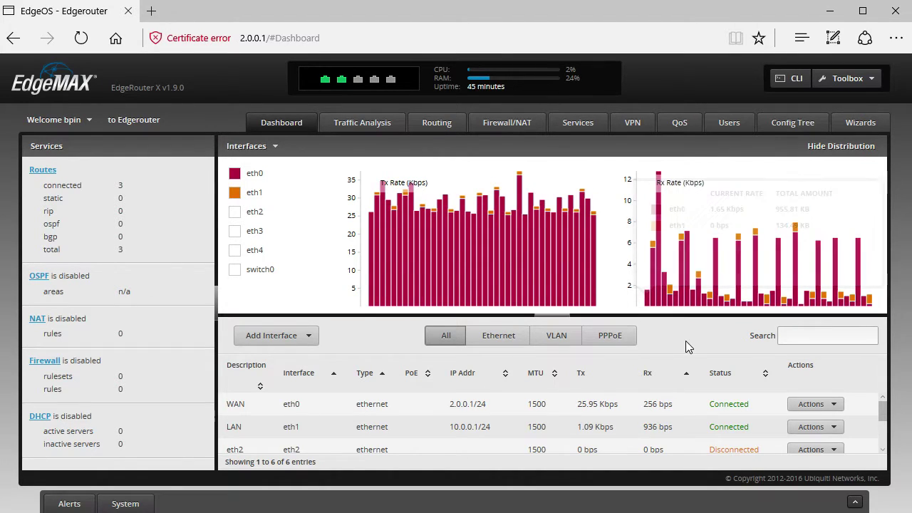
{"action": "key", "text": "alt+Tab"}
{"action": "left_click_drag", "start_coordinate": [798, 326], "coordinate": [641, 221]}
{"action": "left_click", "coordinate": [816, 190]}
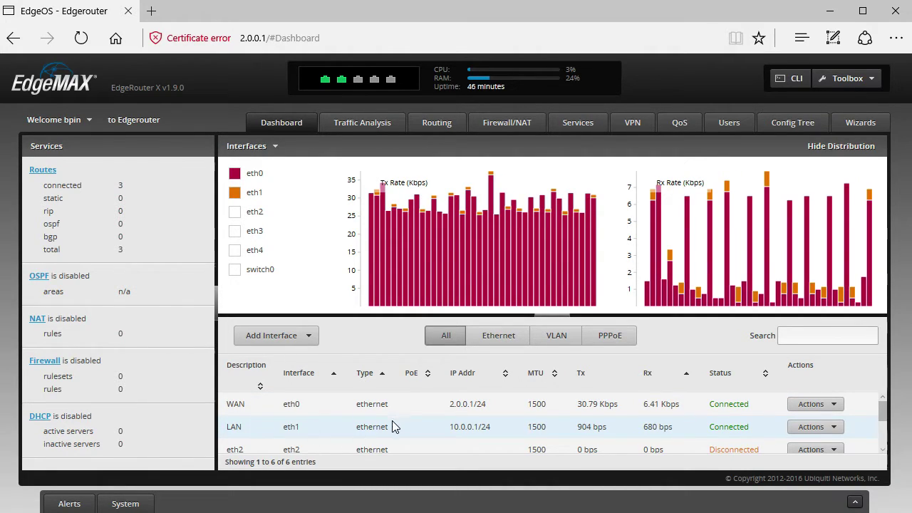
Step: Start a new source NAT rule and set its description to MASQUERADE
{"action": "left_click", "coordinate": [533, 128]}
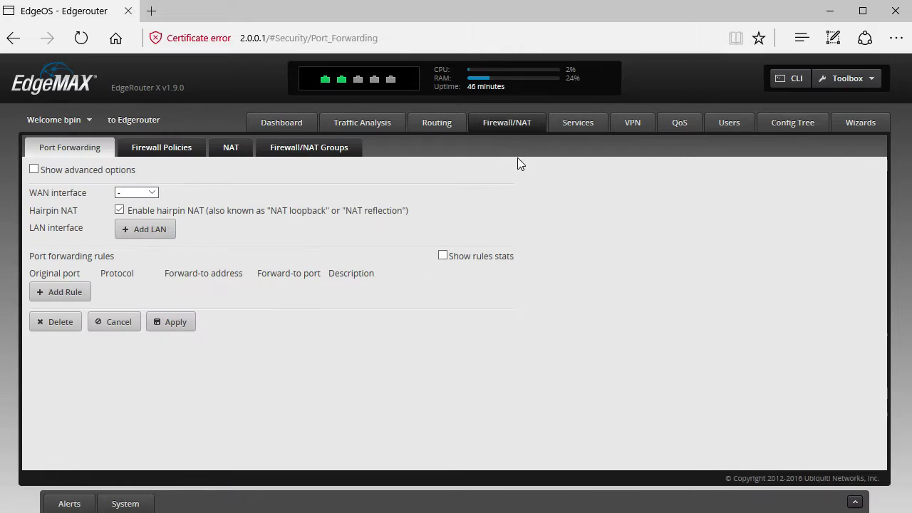
{"action": "left_click", "coordinate": [231, 147]}
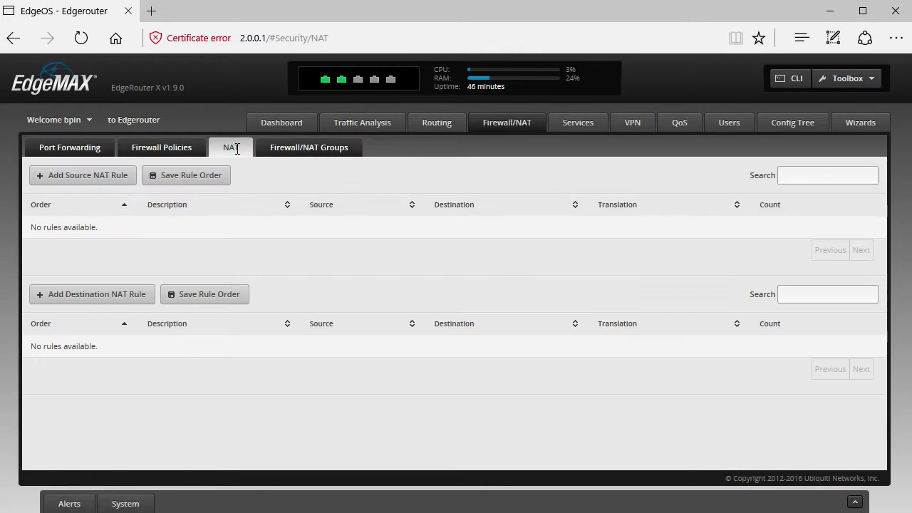
{"action": "left_click", "coordinate": [92, 182]}
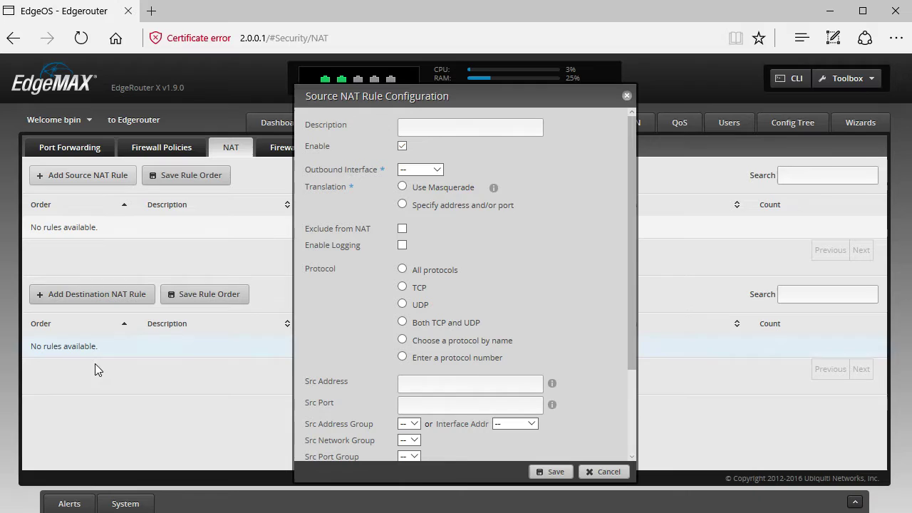
{"action": "left_click", "coordinate": [450, 132]}
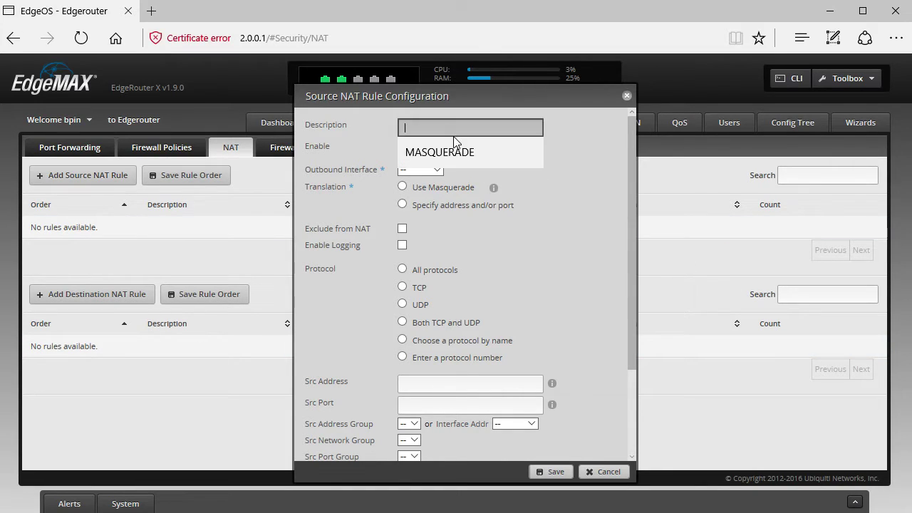
{"action": "left_click", "coordinate": [456, 151]}
Step: Set the rule's outbound interface to eth0, use masquerade for translation, and apply it to all protocols
{"action": "left_click", "coordinate": [426, 169]}
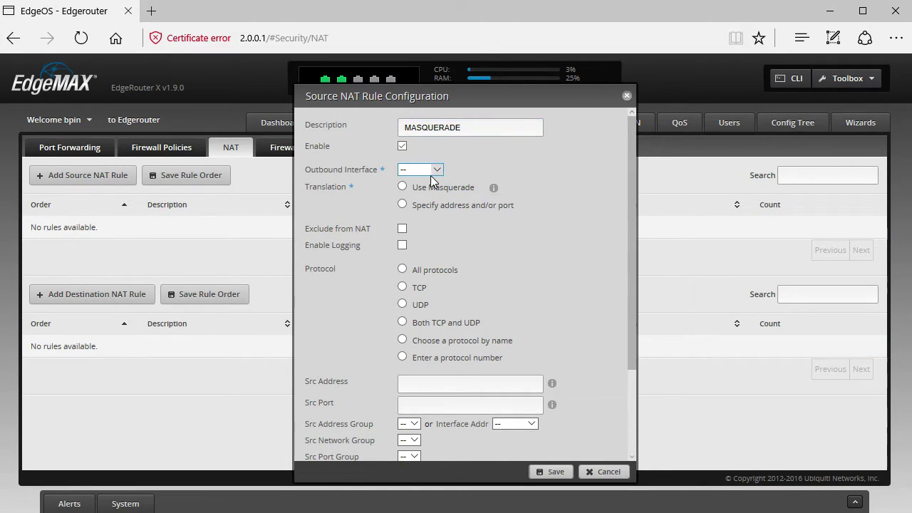
{"action": "left_click", "coordinate": [425, 183]}
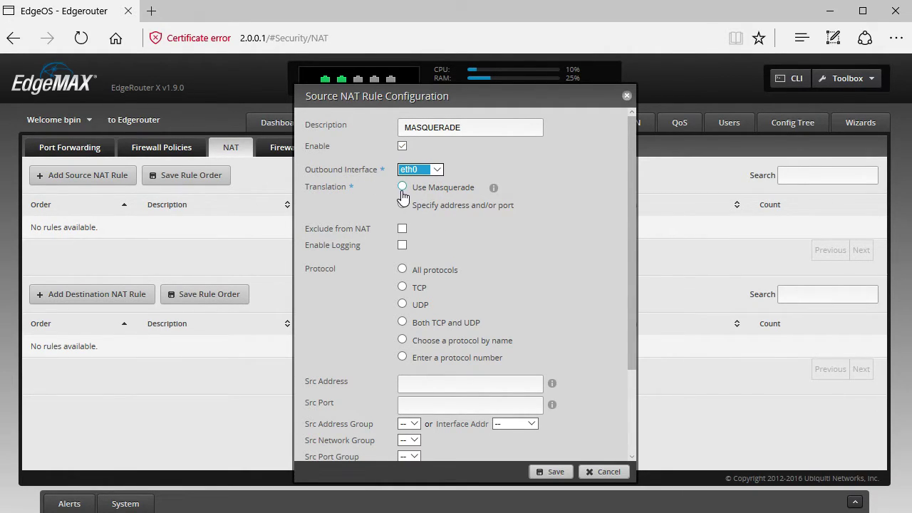
{"action": "left_click", "coordinate": [402, 186]}
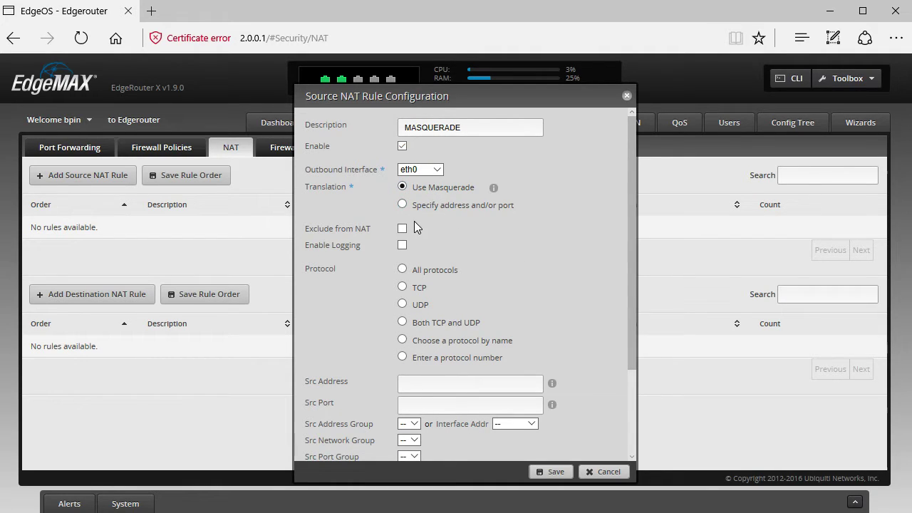
{"action": "left_click", "coordinate": [402, 269]}
{"action": "scroll", "coordinate": [513, 285], "scroll_direction": "down", "scroll_amount": 2}
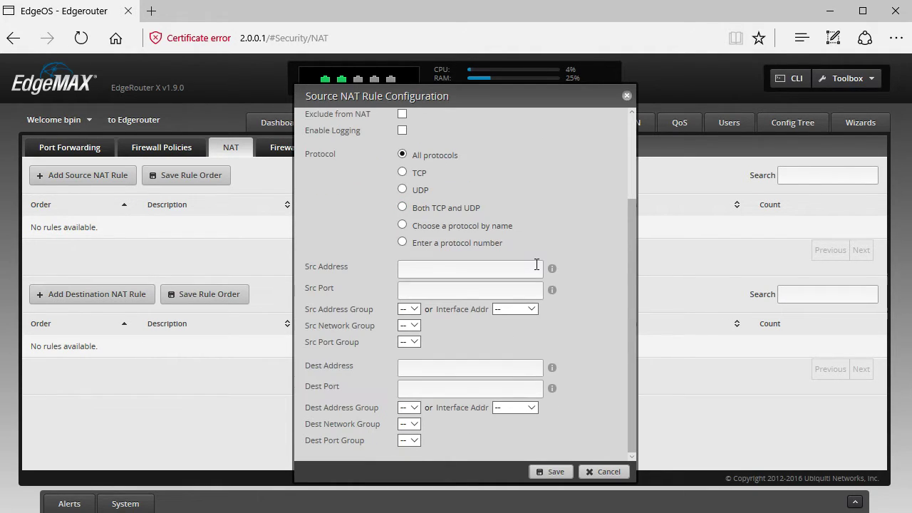
Step: Set the rule's source address to 10.0.0.0/24 and save the source NAT rule
{"action": "left_click", "coordinate": [460, 271]}
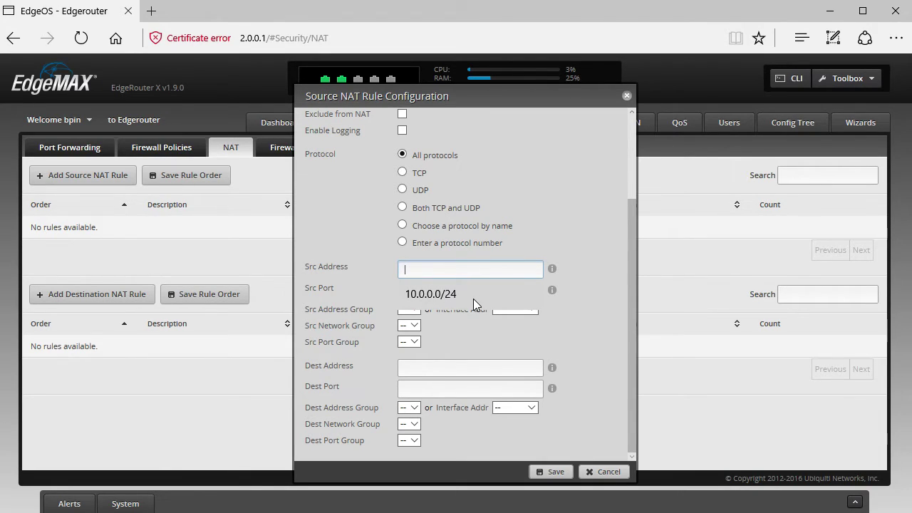
{"action": "left_click", "coordinate": [470, 272]}
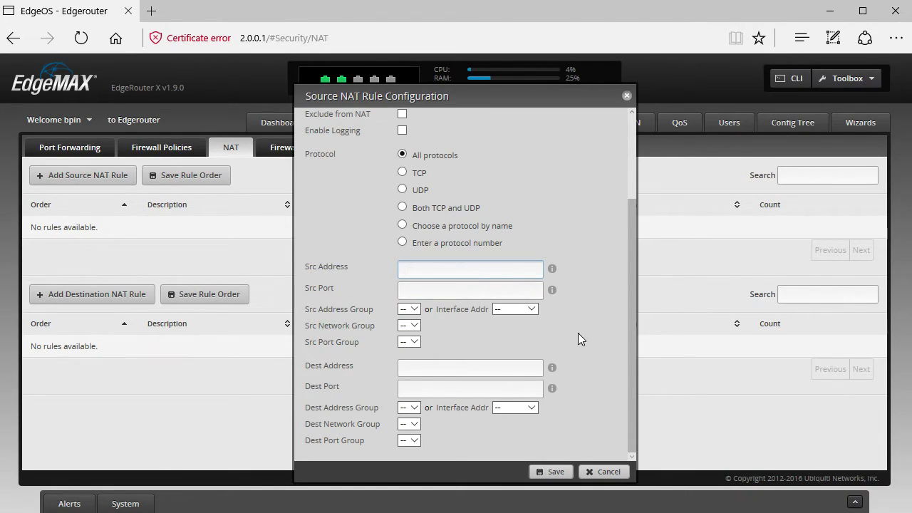
{"action": "left_click", "coordinate": [454, 273]}
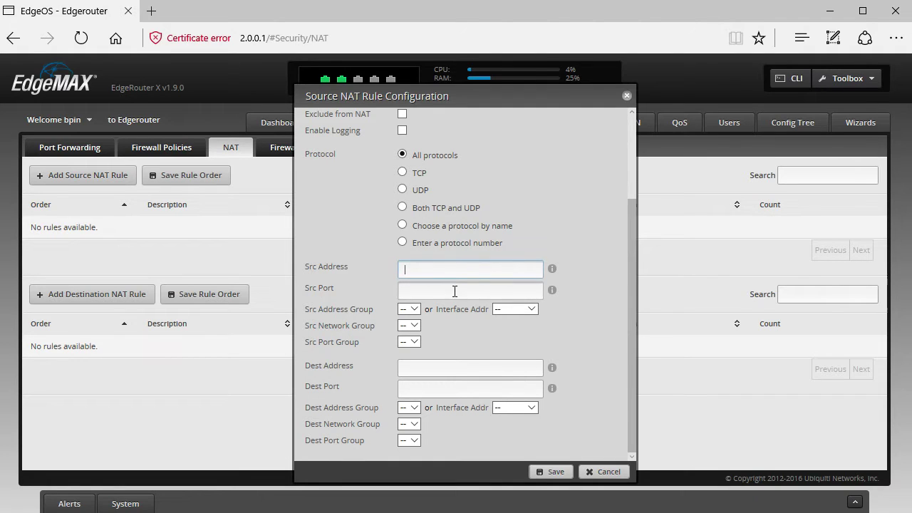
{"action": "left_click", "coordinate": [455, 277]}
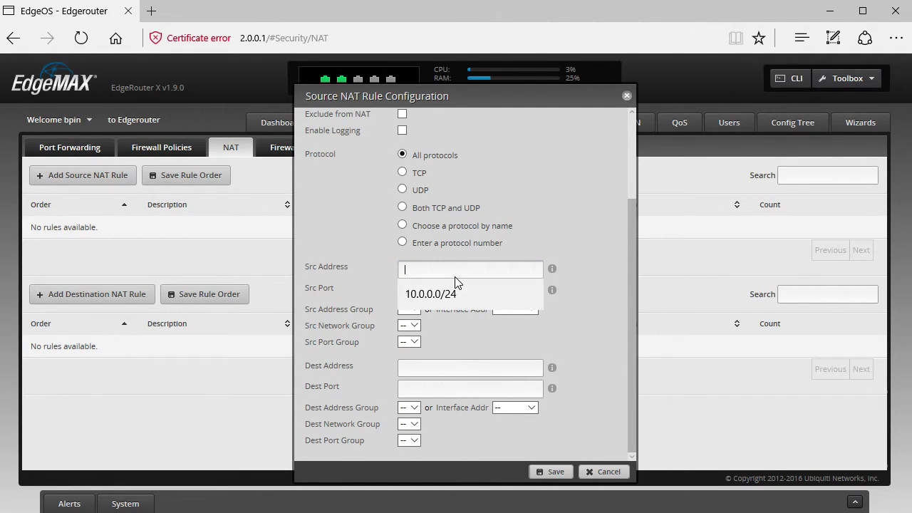
{"action": "left_click", "coordinate": [457, 292]}
{"action": "key", "text": "BackSpace"}
{"action": "type", "text": "9"}
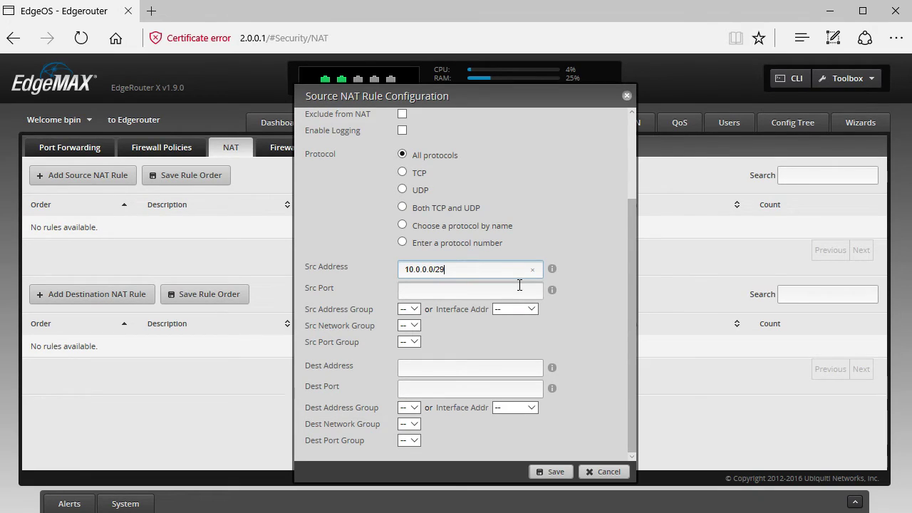
{"action": "key", "text": "BackSpace"}
{"action": "type", "text": "8"}
{"action": "key", "text": "BackSpace"}
{"action": "type", "text": "4"}
{"action": "left_click", "coordinate": [616, 261]}
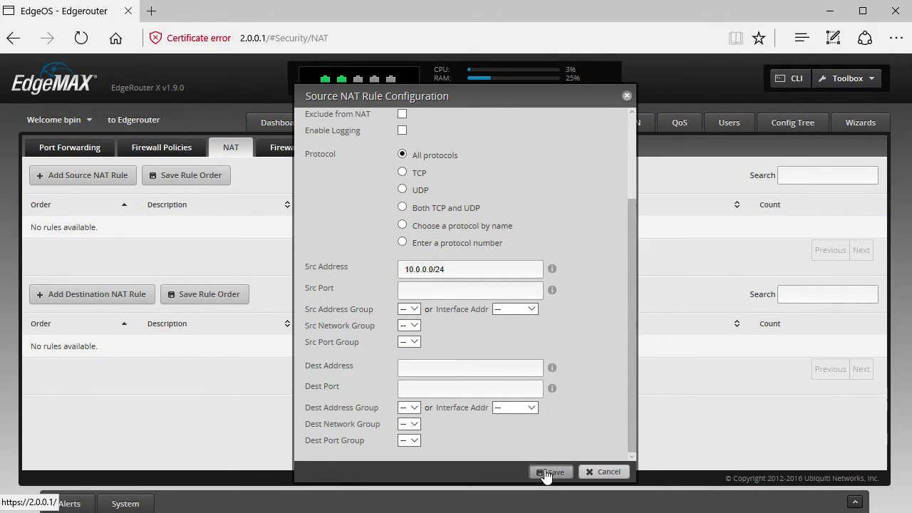
{"action": "mouse_move", "coordinate": [551, 369]}
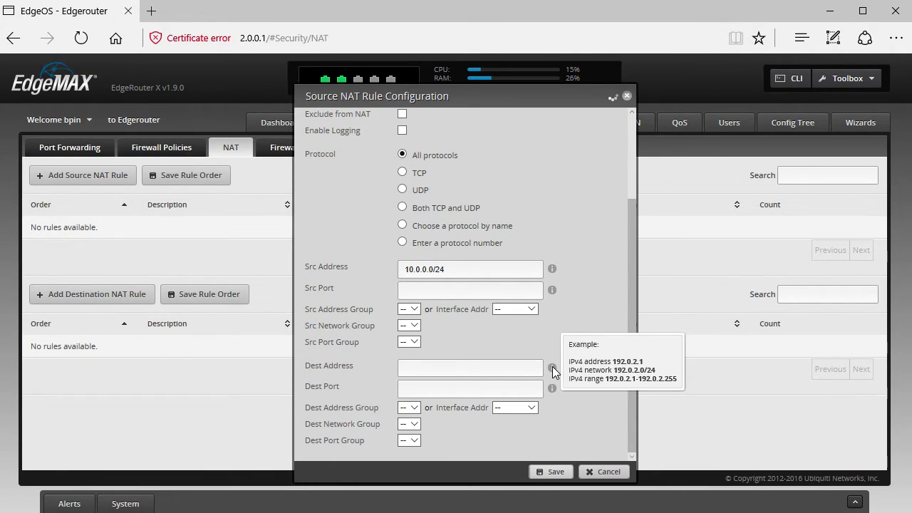
{"action": "left_click", "coordinate": [447, 270]}
Step: Switch to the router's command-line terminal and display its full configuration with the show command
{"action": "key", "text": "Return"}
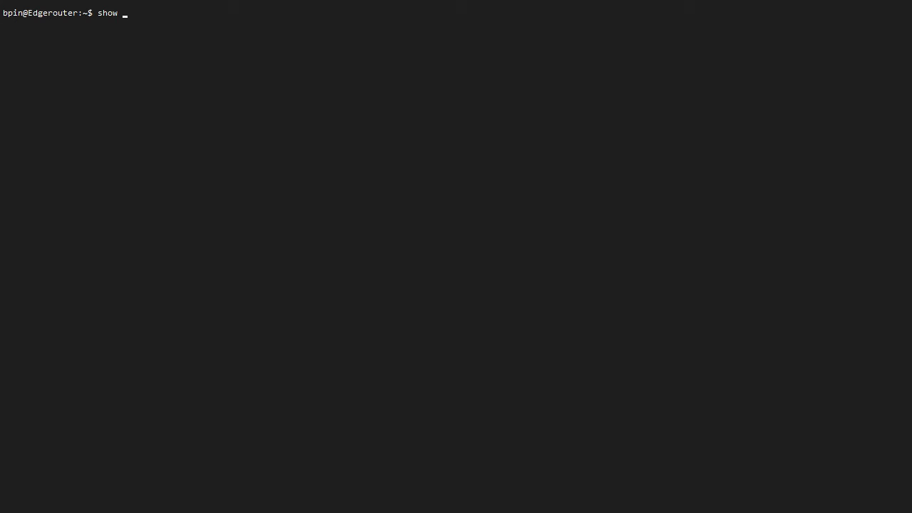
{"action": "key", "text": "Tab"}
{"action": "key", "text": "Return"}
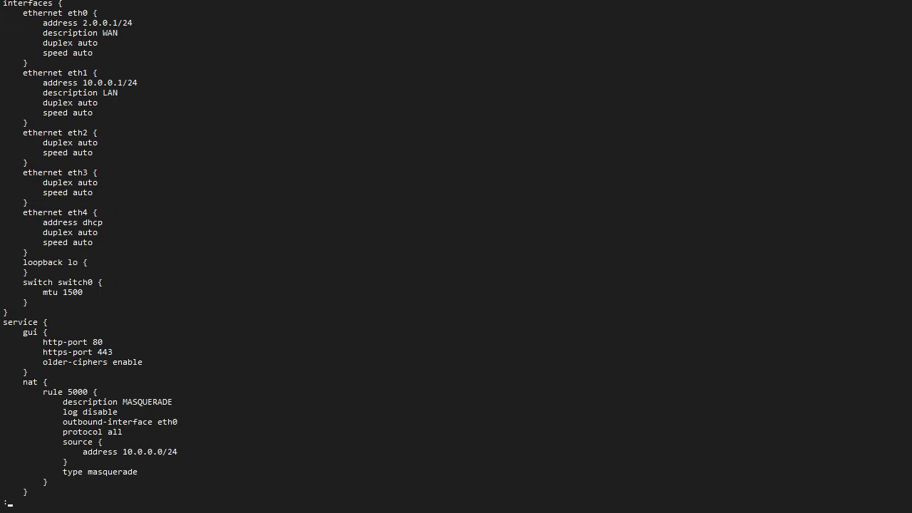
{"action": "key", "text": "space"}
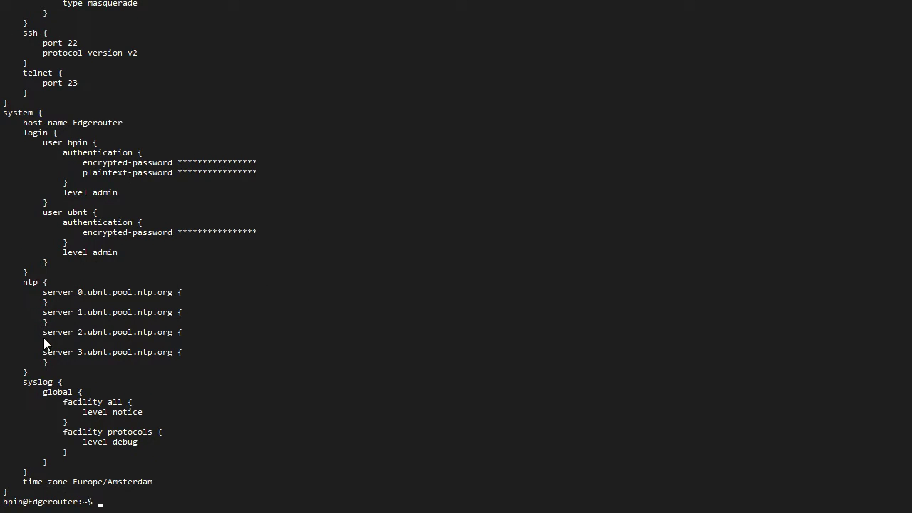
Step: Examine NAT rule 5000 in the configuration output, checking its source address, type and outbound interface
{"action": "scroll", "coordinate": [168, 278], "scroll_direction": "up", "scroll_amount": 5}
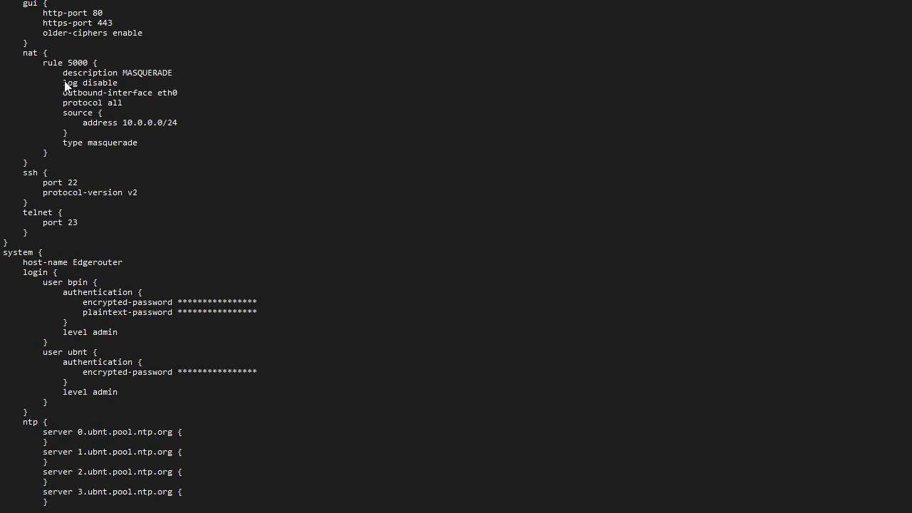
{"action": "left_click_drag", "start_coordinate": [25, 43], "coordinate": [139, 143]}
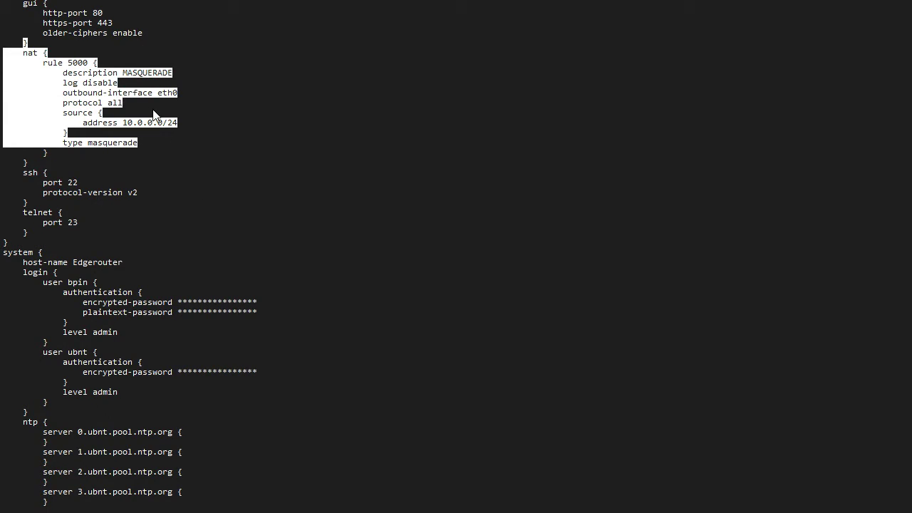
{"action": "right_click", "coordinate": [182, 140]}
{"action": "left_click_drag", "start_coordinate": [177, 122], "coordinate": [84, 124]}
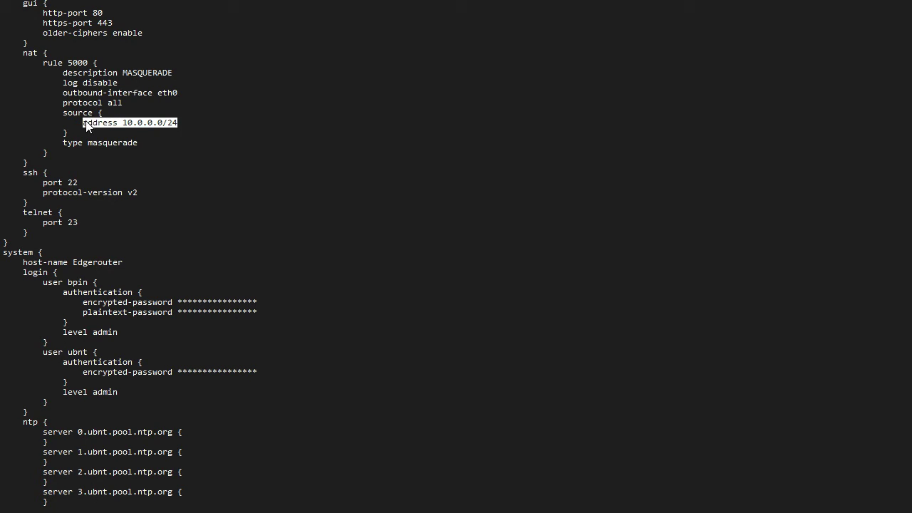
{"action": "left_click_drag", "start_coordinate": [135, 144], "coordinate": [77, 151]}
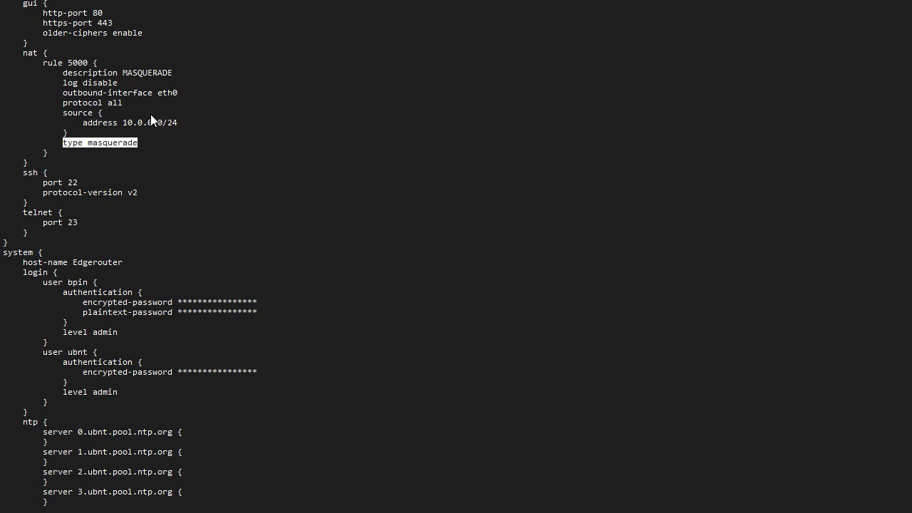
{"action": "left_click_drag", "start_coordinate": [179, 95], "coordinate": [66, 101]}
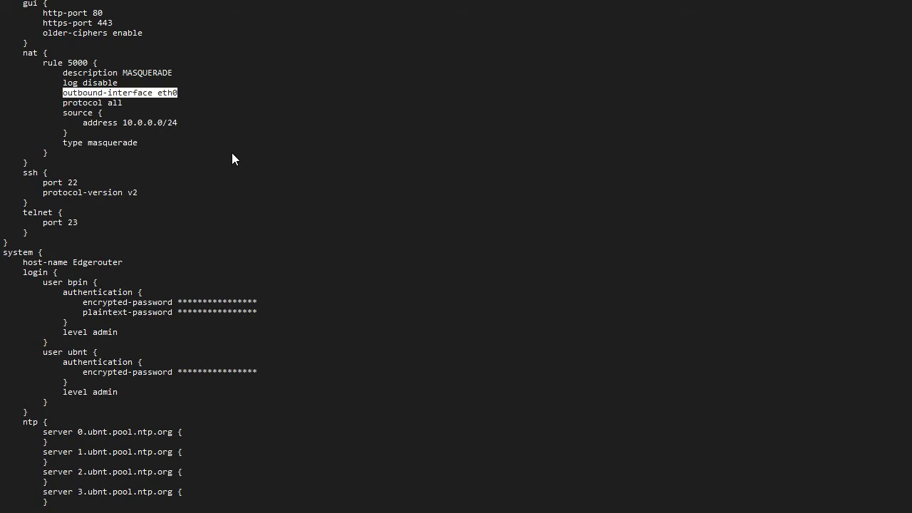
Step: List the router's NAT translations with "show nat translations", clear the terminal screen and list them again
{"action": "scroll", "coordinate": [250, 158], "scroll_direction": "down", "scroll_amount": 5}
{"action": "type", "text": "show nat translations"}
{"action": "key", "text": "Return"}
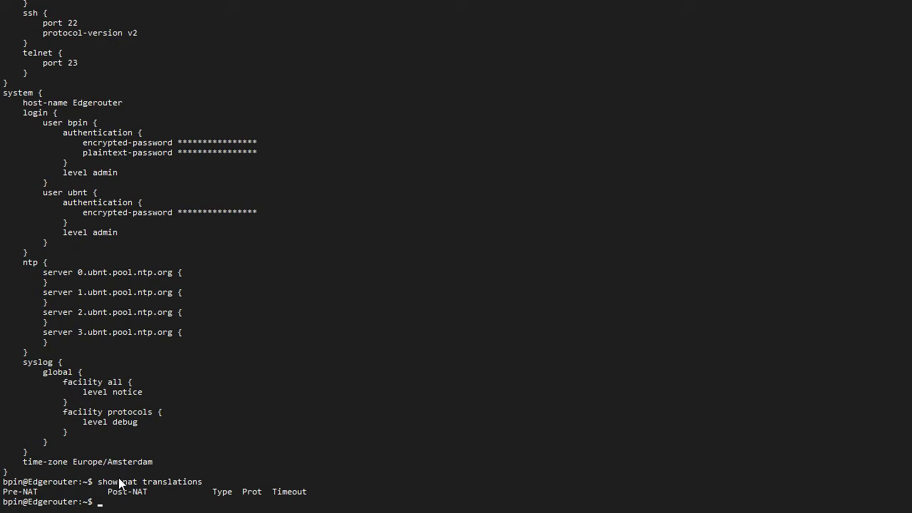
{"action": "key", "text": "ctrl+l"}
{"action": "key", "text": "Up"}
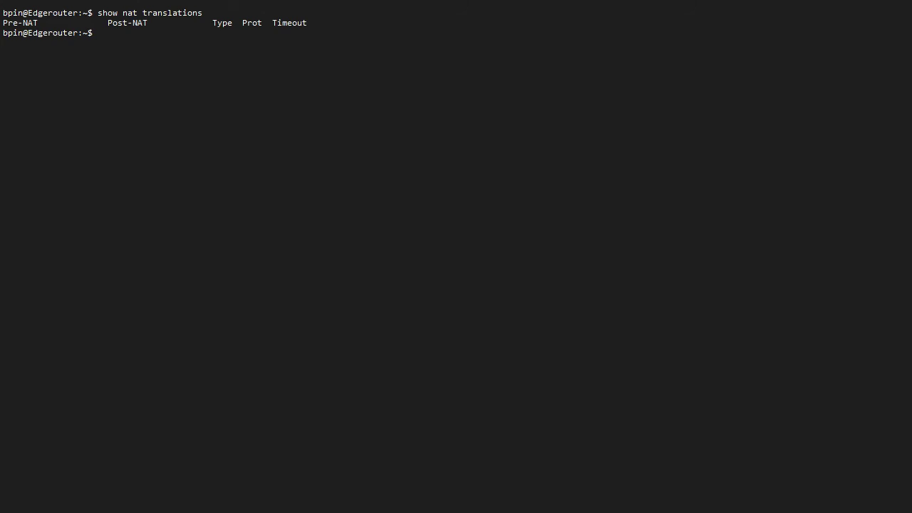
Step: Switch to the XP virtual machine, ping 2.1 from its command prompt and stop the ping
{"action": "key", "text": "alt+Tab"}
{"action": "type", "text": "arp -d"}
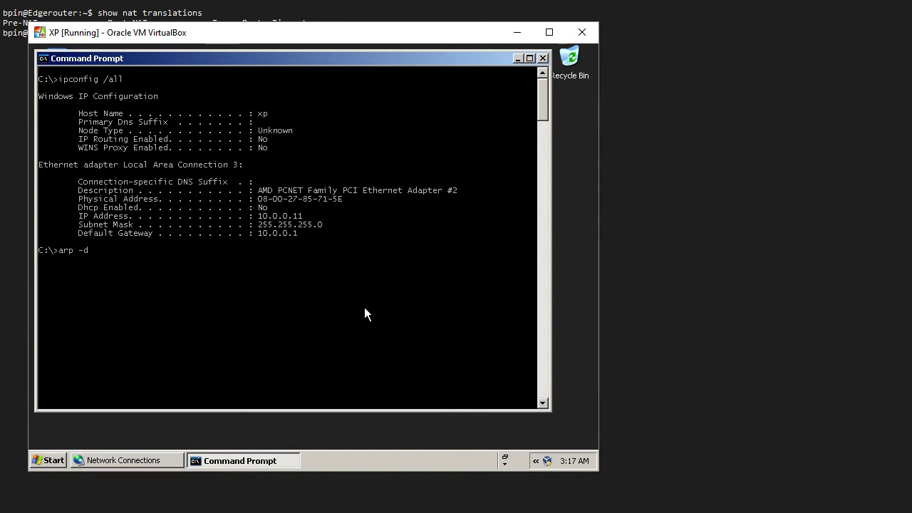
{"action": "type", "text": "ping 2.1"}
{"action": "key", "text": "Return"}
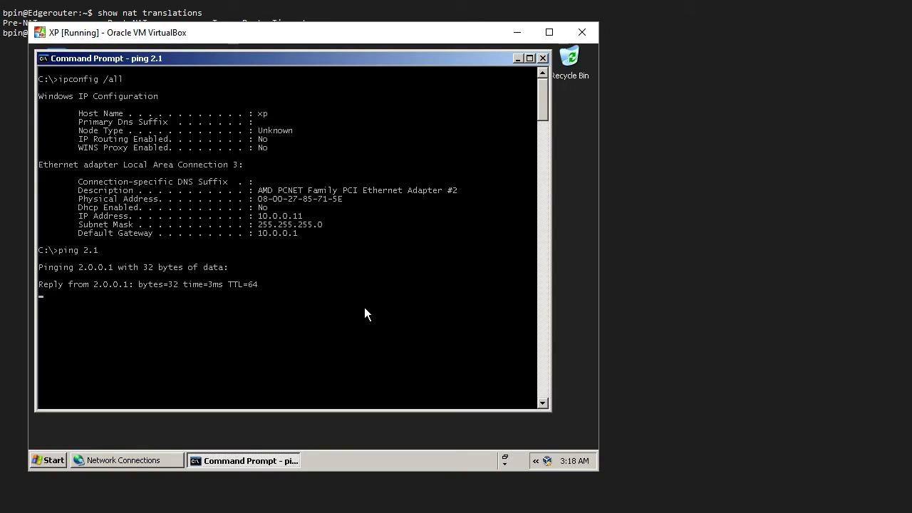
{"action": "key", "text": "ctrl+c"}
Step: Ping 2.2 from the XP machine's command prompt
{"action": "key", "text": "Up"}
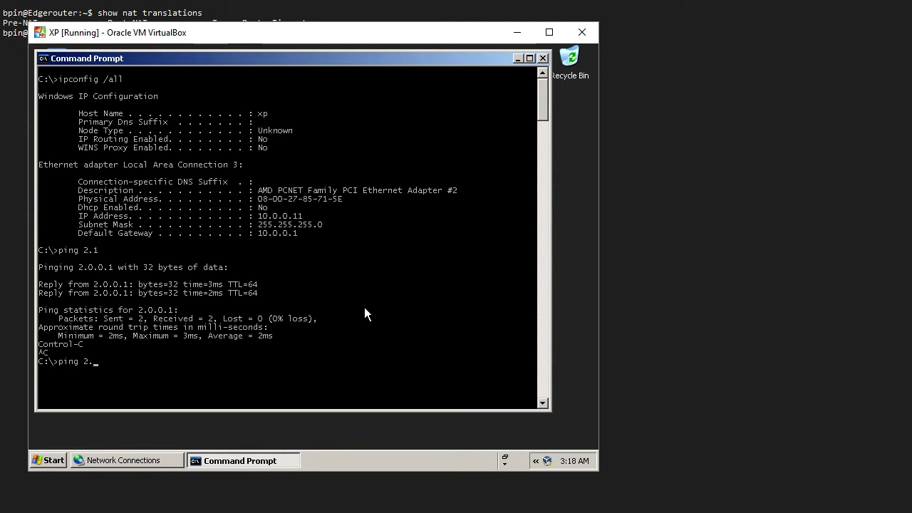
{"action": "key", "text": "BackSpace"}
{"action": "type", "text": "2"}
{"action": "key", "text": "Return"}
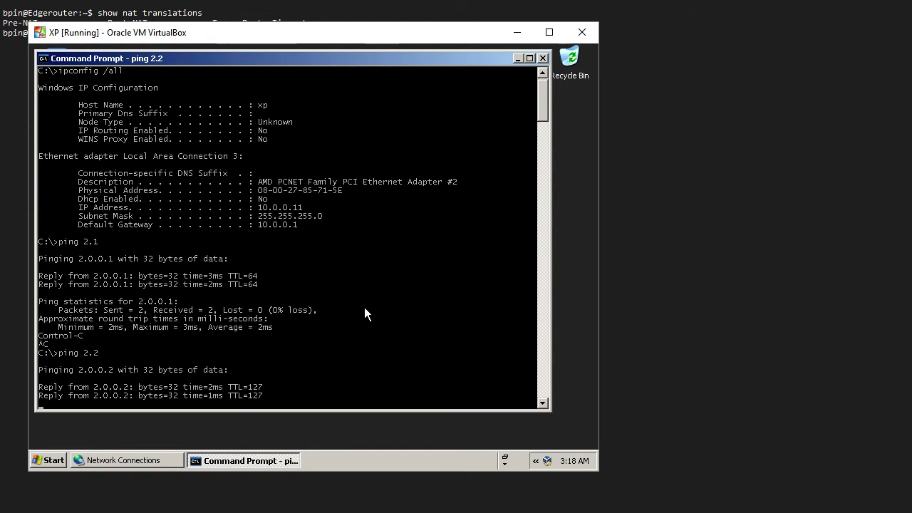
{"action": "key", "text": "Return"}
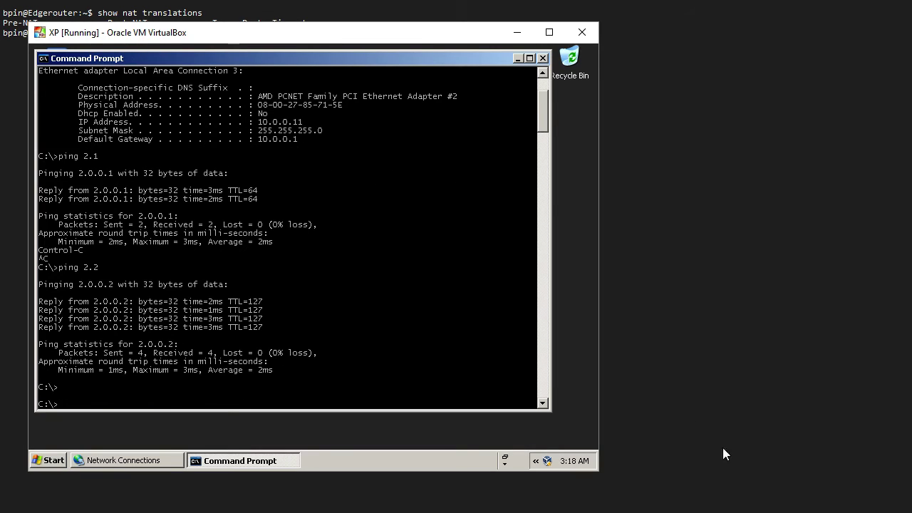
Step: Switch to the XubuntuCore virtual machine, ping 2.1 from its terminal and stop the ping
{"action": "key", "text": "alt+Tab"}
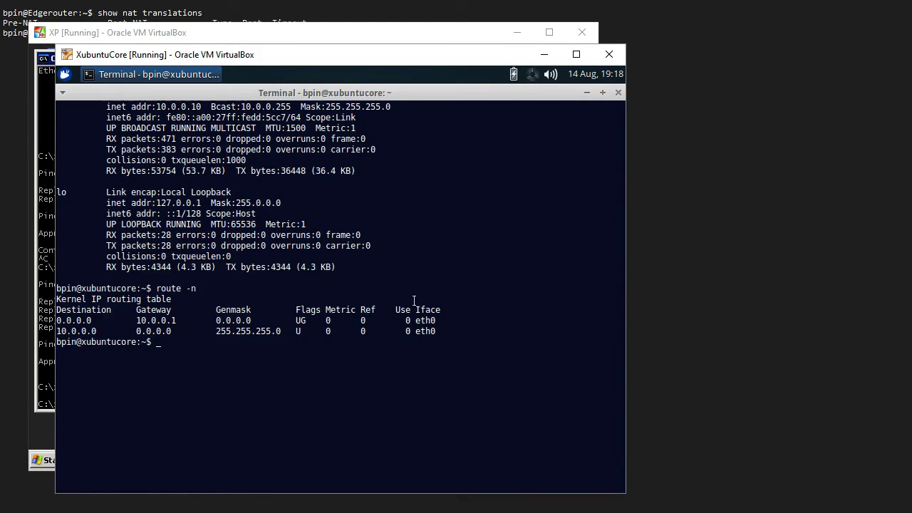
{"action": "type", "text": "p"}
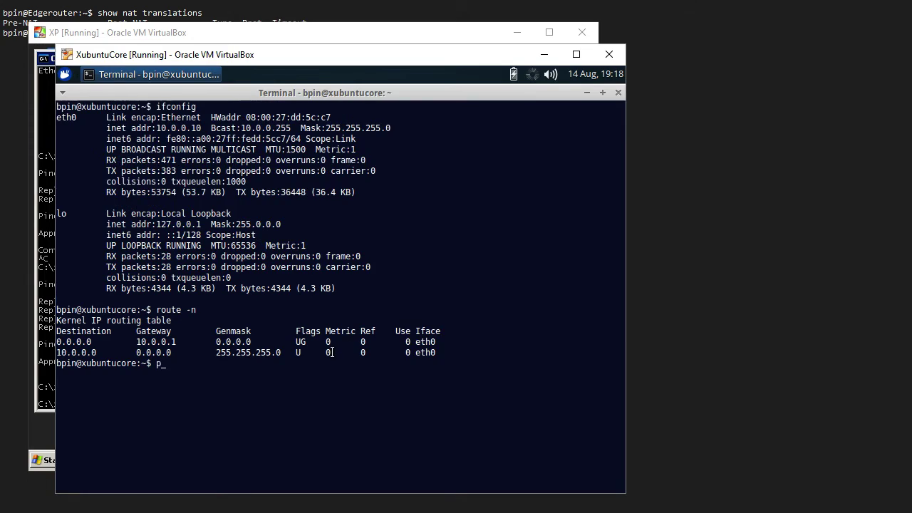
{"action": "type", "text": "ing 2.1"}
{"action": "key", "text": "Return"}
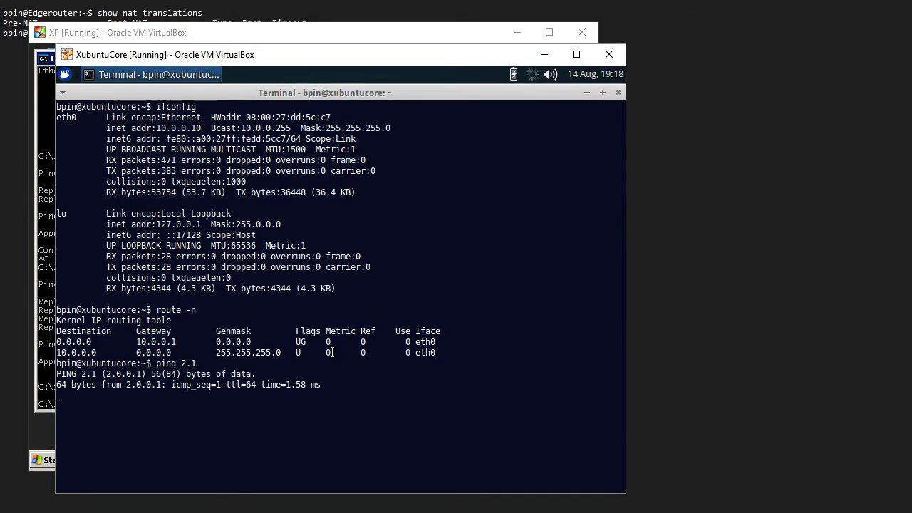
{"action": "key", "text": "ctrl+c"}
Step: Ping 2.2 from the XubuntuCore terminal
{"action": "key", "text": "Up"}
{"action": "key", "text": "BackSpace"}
{"action": "type", "text": "2.2"}
{"action": "key", "text": "Return"}
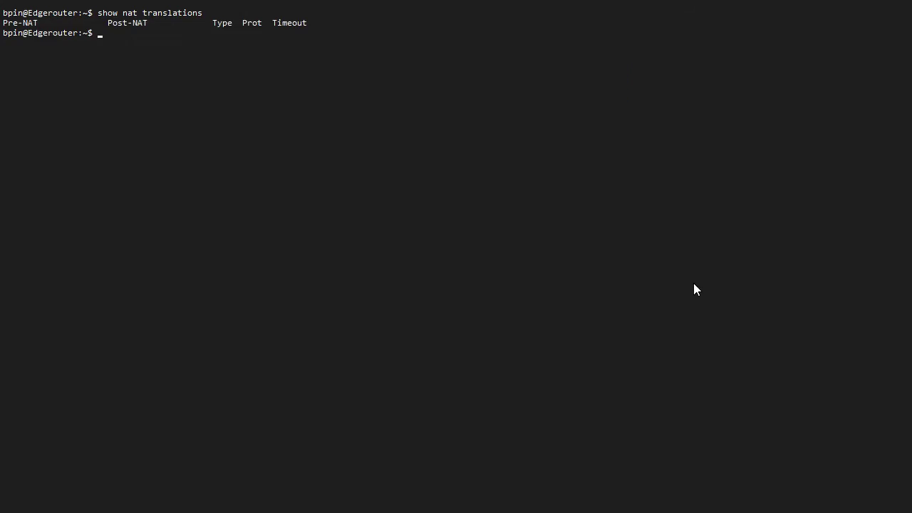
Step: Run "show nat translations" in the router terminal and compare the pre-NAT and post-NAT addresses of both hosts
{"action": "key", "text": "Up"}
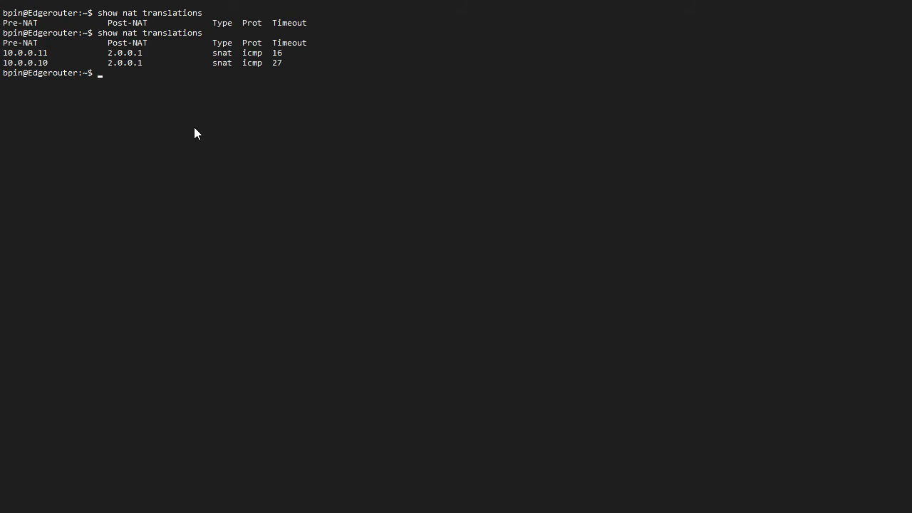
{"action": "left_click_drag", "start_coordinate": [47, 53], "coordinate": [2, 54]}
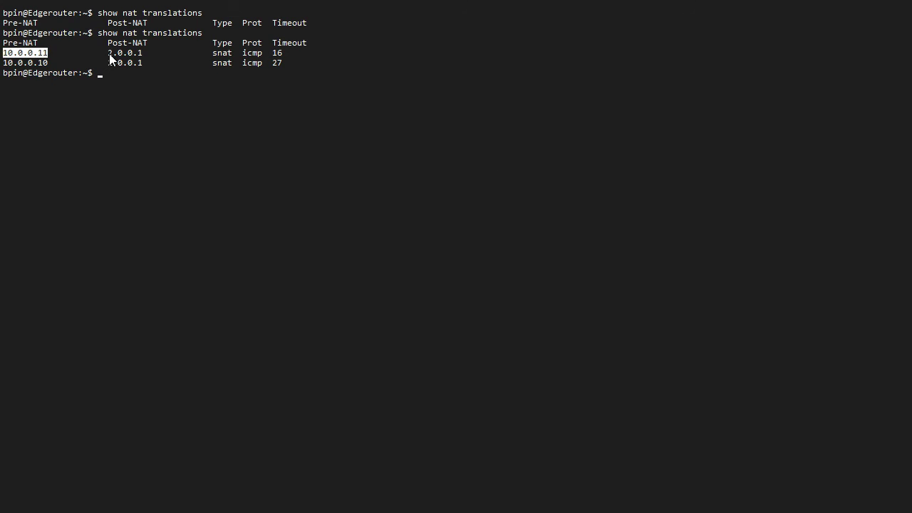
{"action": "left_click_drag", "start_coordinate": [108, 53], "coordinate": [143, 54]}
{"action": "left_click_drag", "start_coordinate": [47, 63], "coordinate": [2, 63]}
{"action": "left_click_drag", "start_coordinate": [145, 64], "coordinate": [111, 67]}
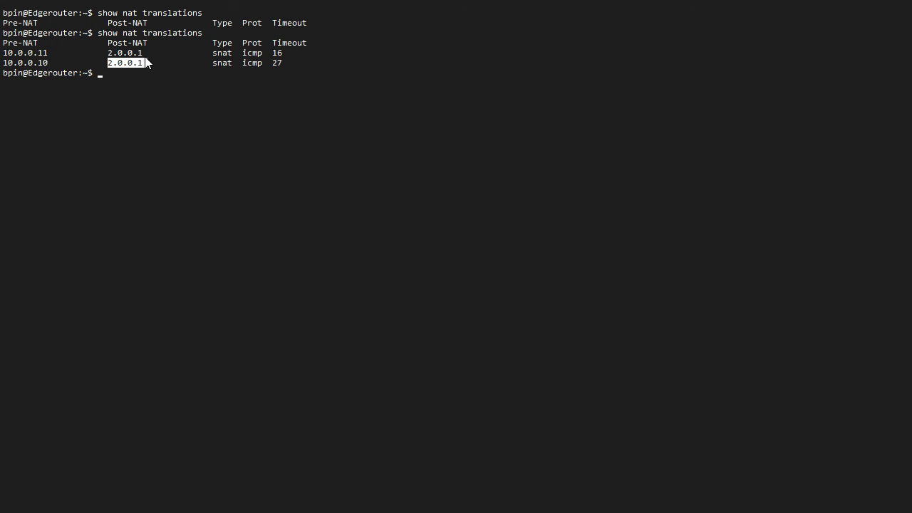
{"action": "left_click_drag", "start_coordinate": [143, 55], "coordinate": [106, 54]}
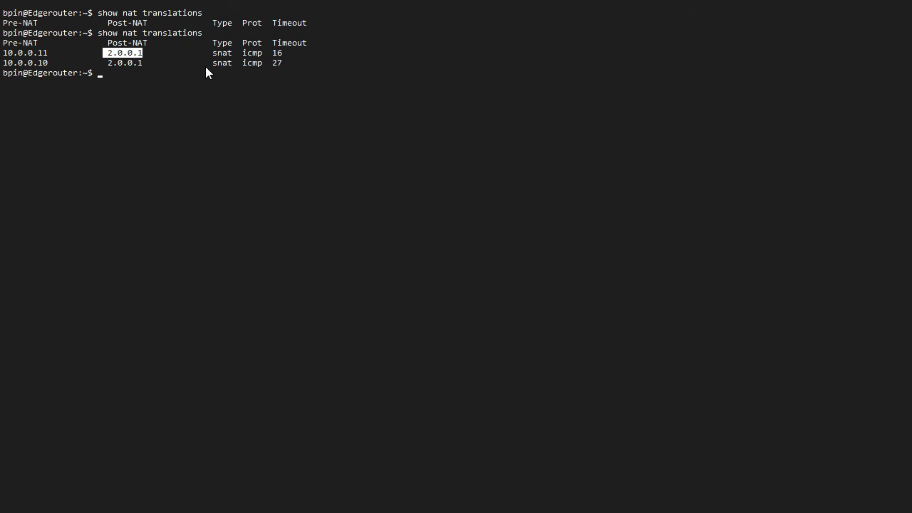
{"action": "right_click", "coordinate": [170, 69]}
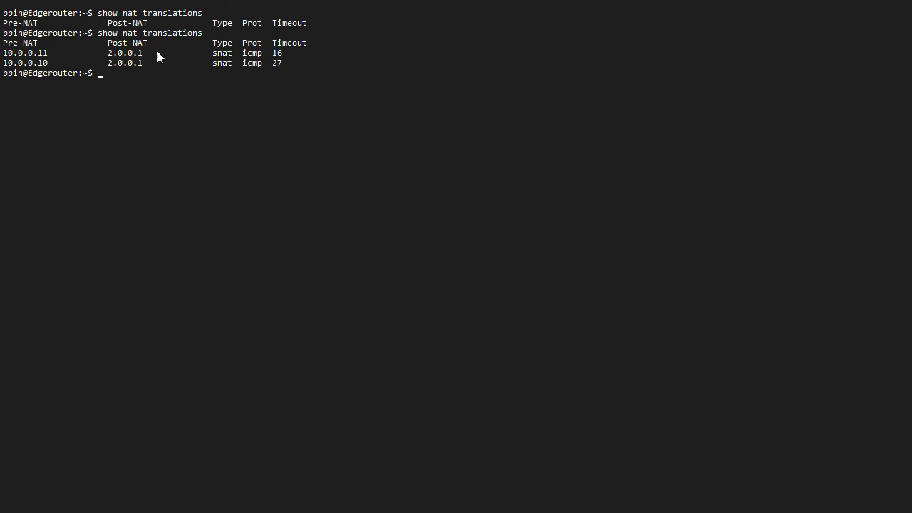